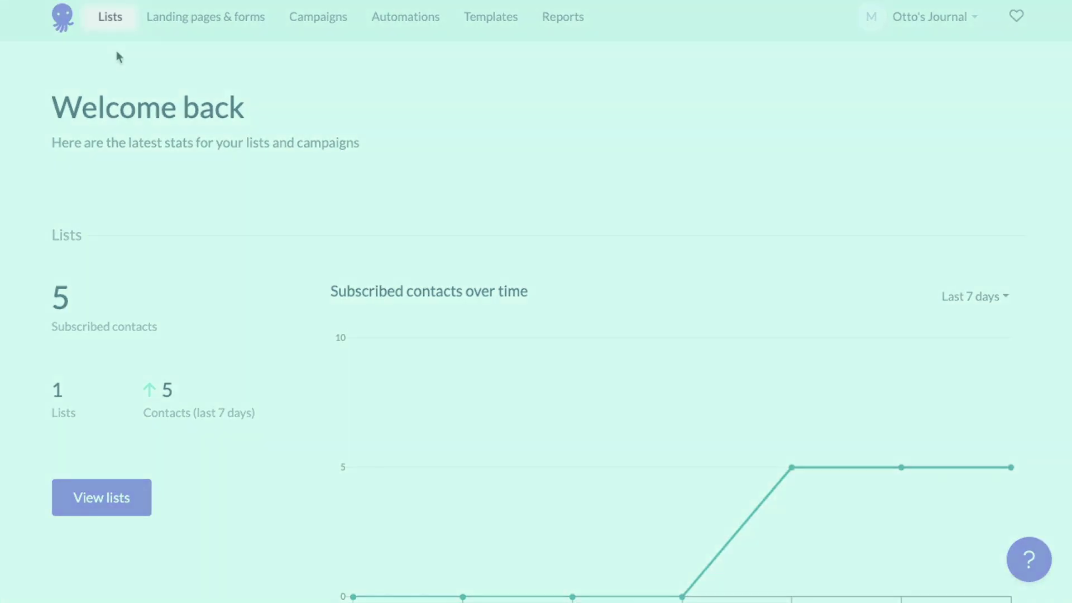
Open the Weekly Newsletter list's contacts and glance at the Add contacts options.
left_click(110, 18)
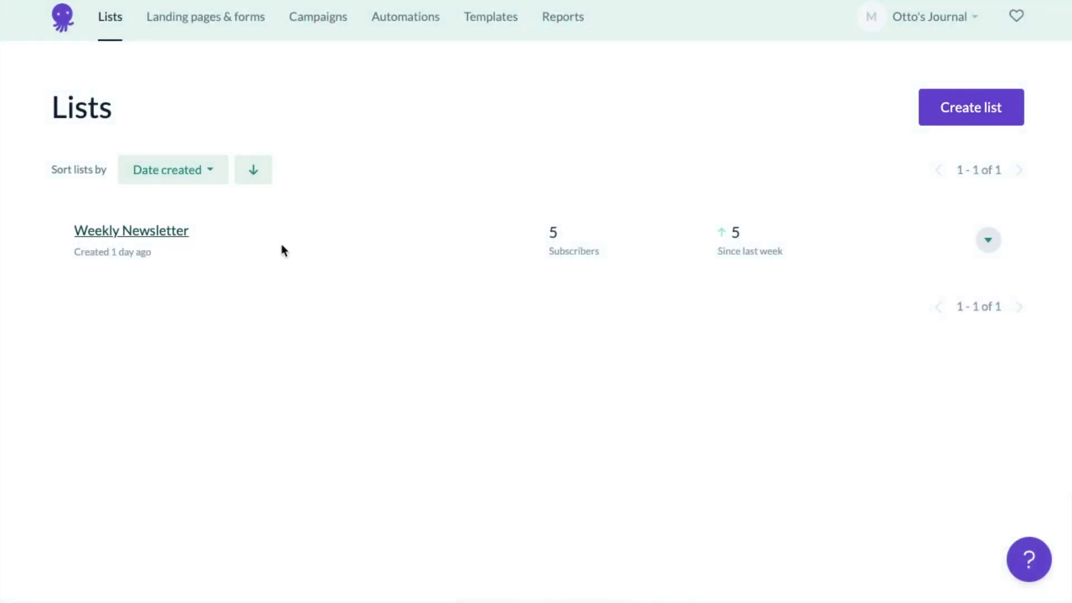
left_click(166, 241)
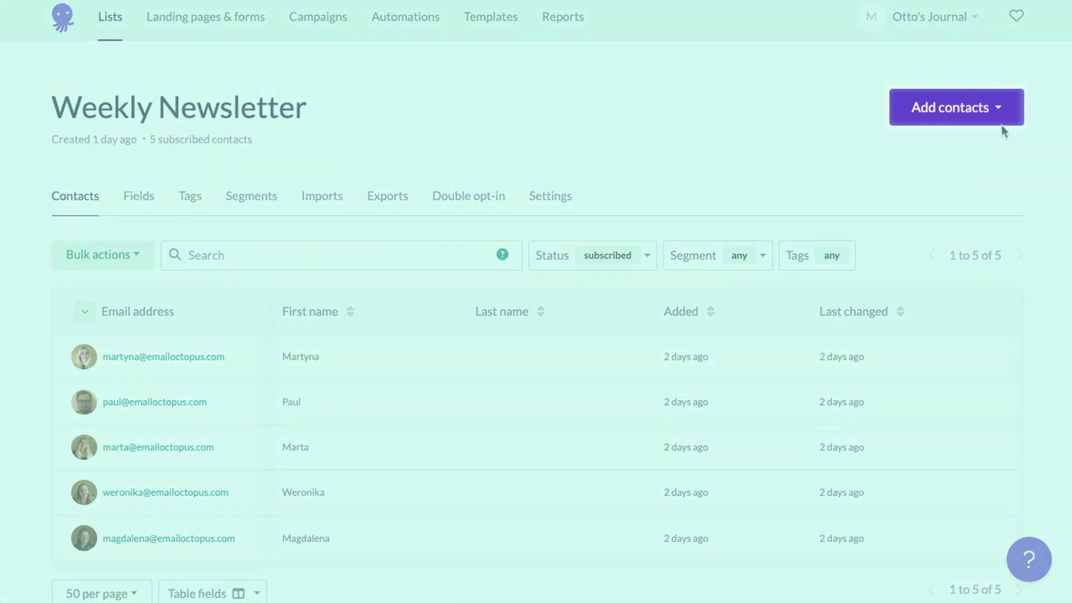
left_click(1002, 119)
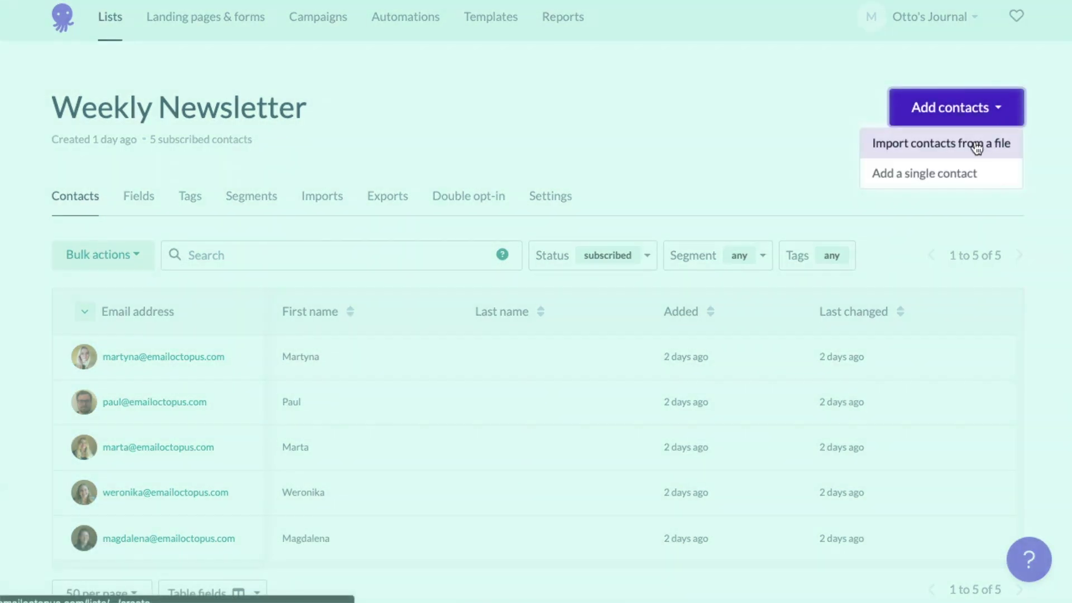
left_click(754, 146)
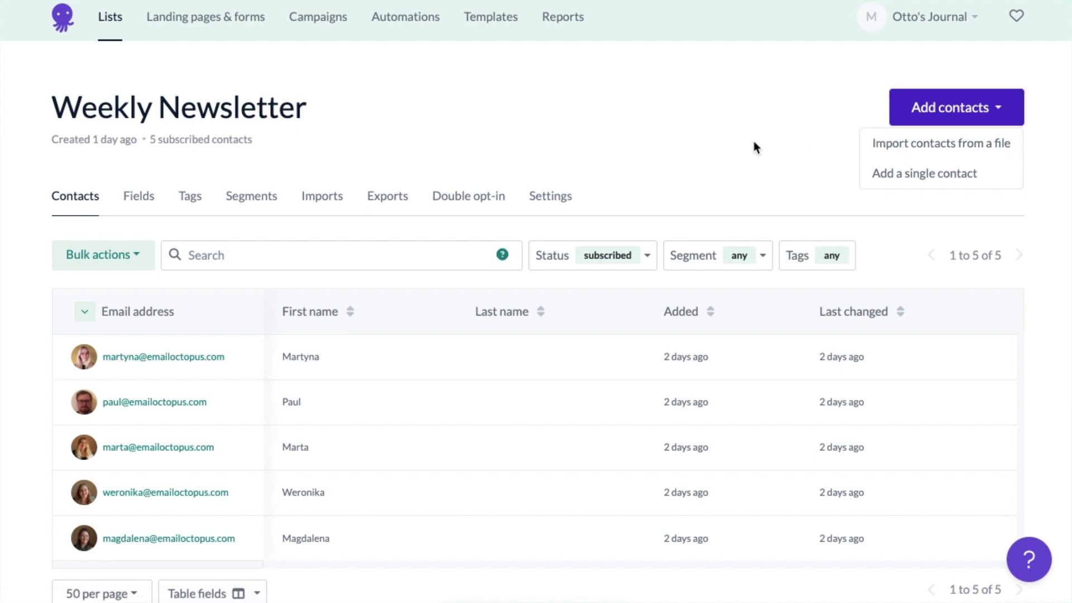
Add Time zone and Tags columns to the contacts table via Table fields.
scroll(701, 246, "down", 2)
left_click(256, 509)
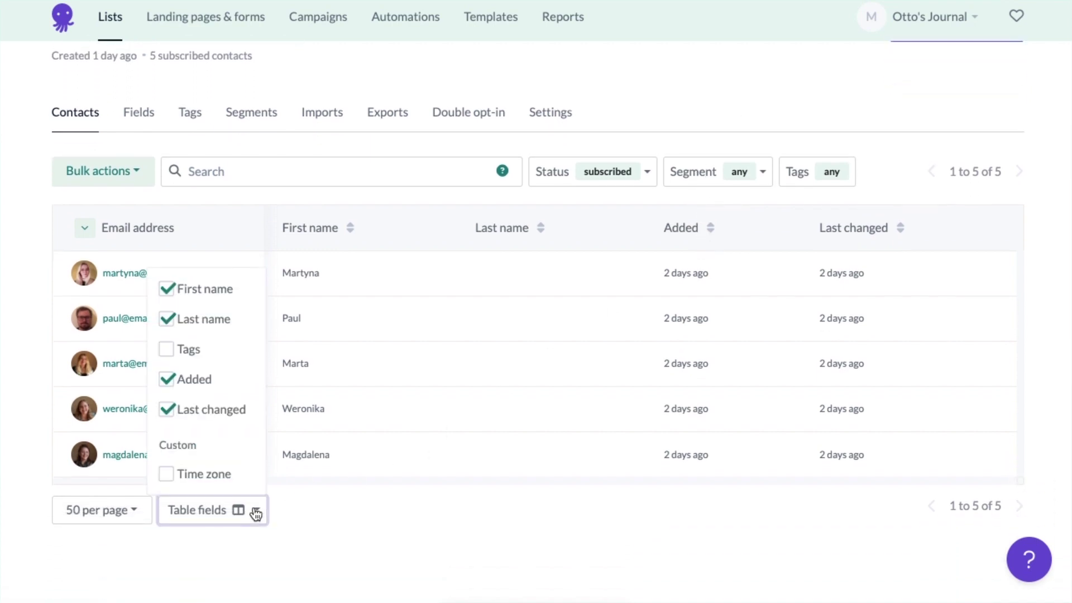
left_click(166, 474)
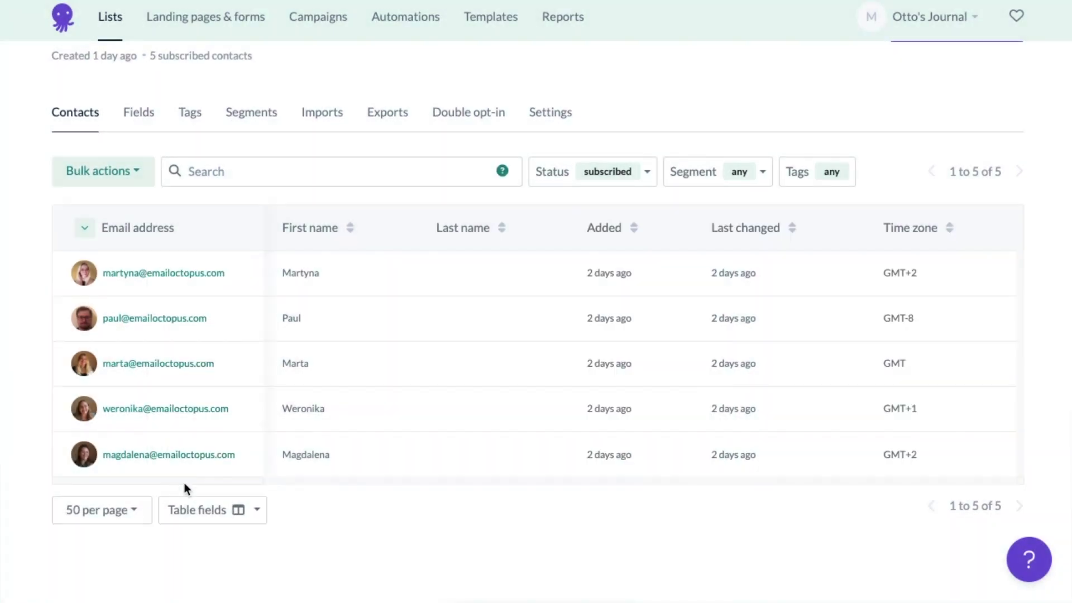
left_click(239, 509)
left_click(167, 352)
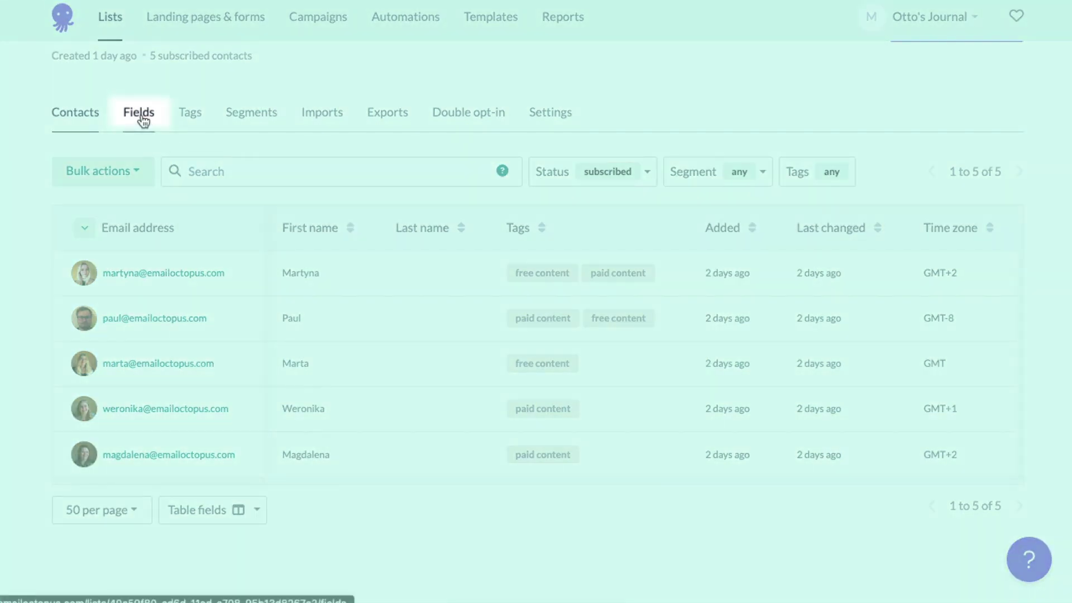
View the Weekly Newsletter list's Fields, Tags and Segments tabs in turn.
left_click(143, 120)
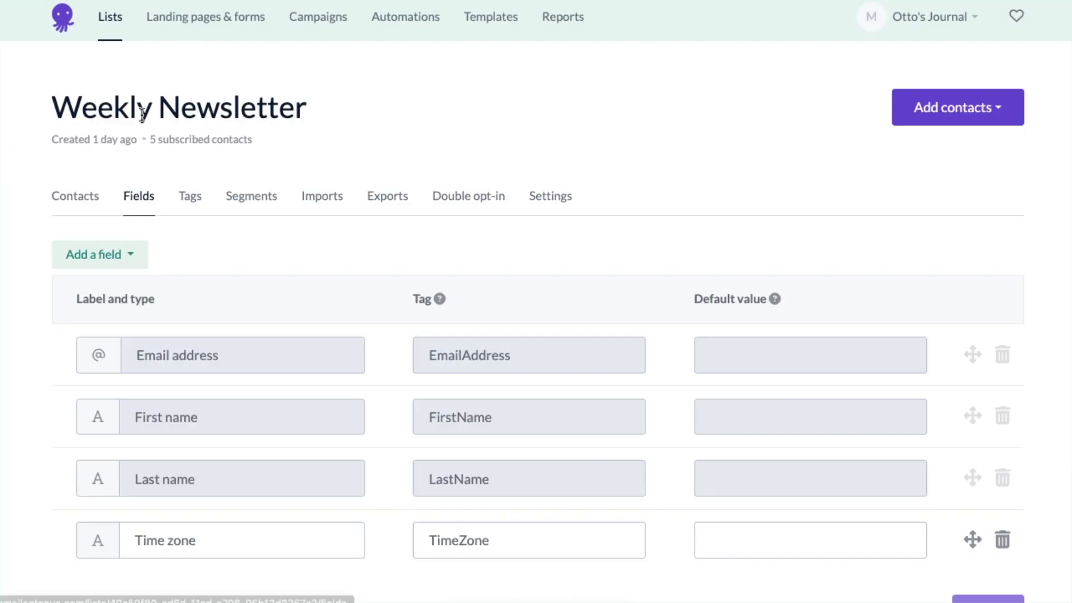
left_click(190, 205)
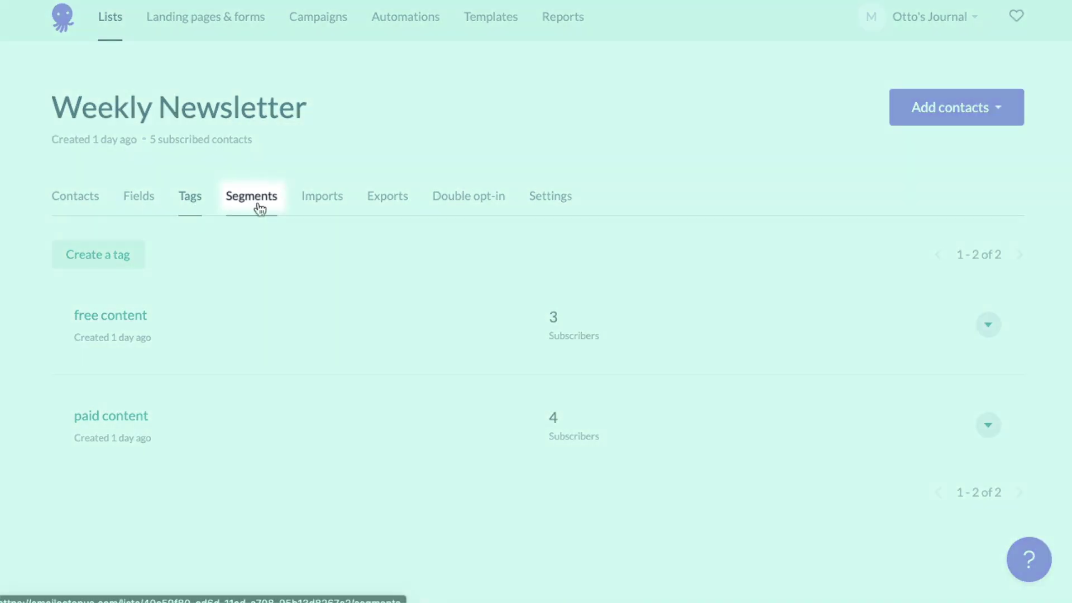
left_click(258, 208)
Open the Inactive contacts segment's rule: not opening any of the last 5 campaigns.
scroll(270, 316, "down", 4)
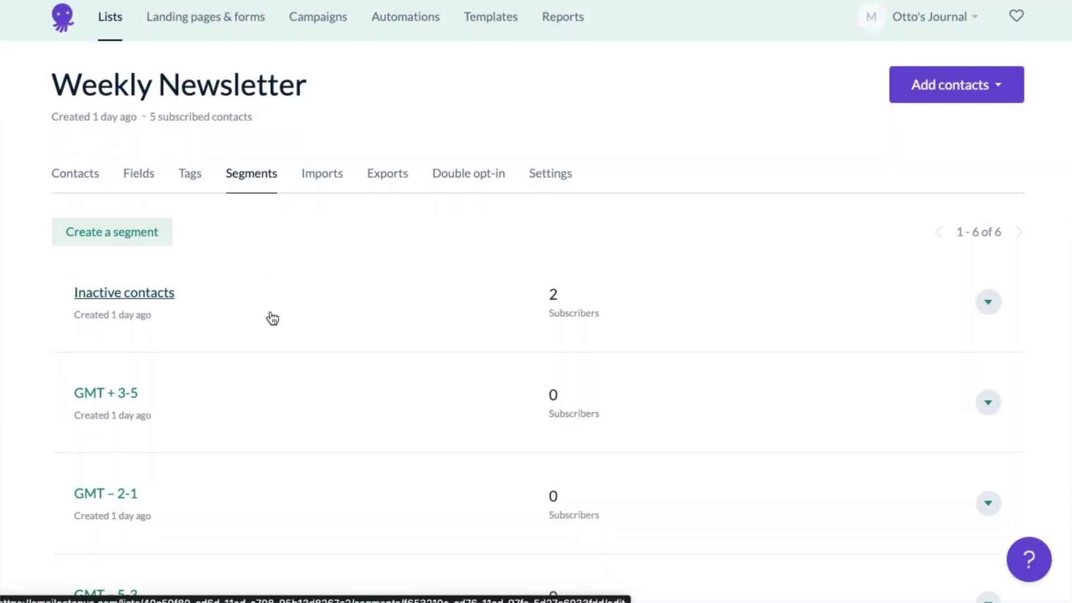
scroll(270, 316, "down", 3)
scroll(273, 318, "up", 4)
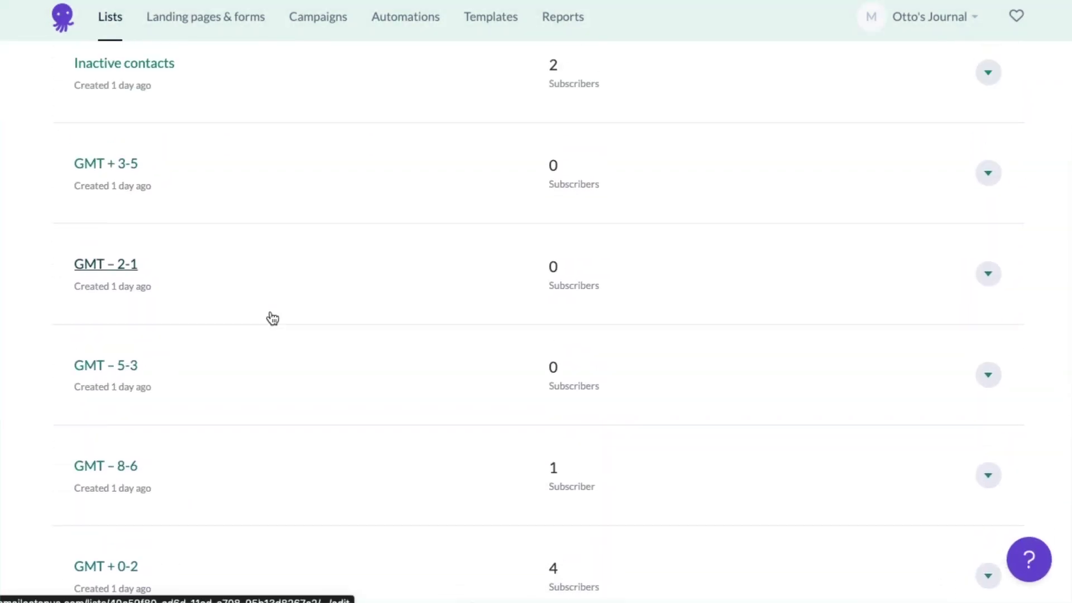
scroll(272, 319, "up", 2)
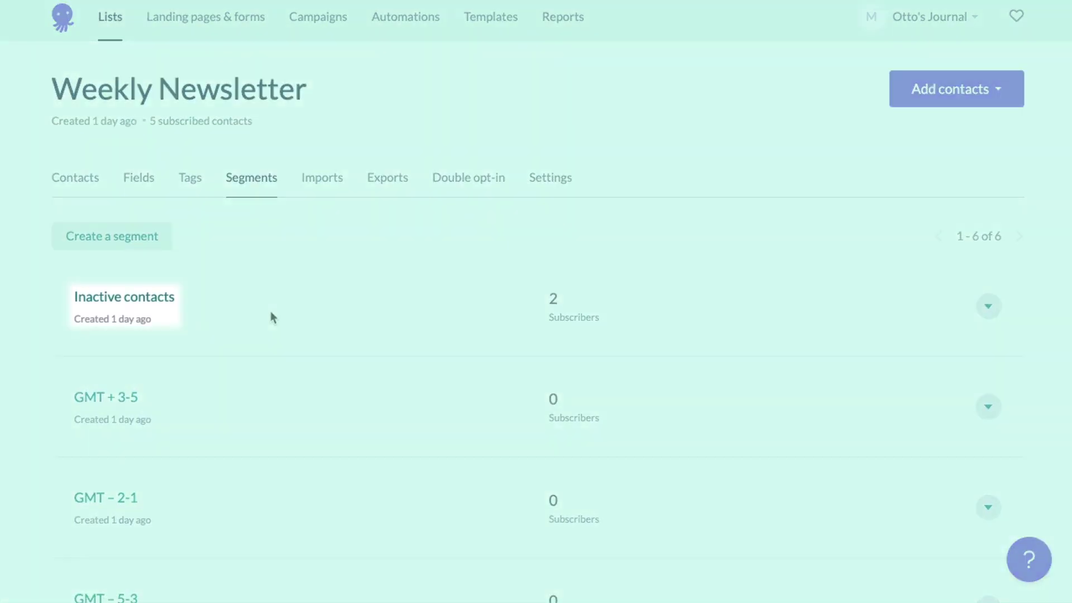
left_click(168, 302)
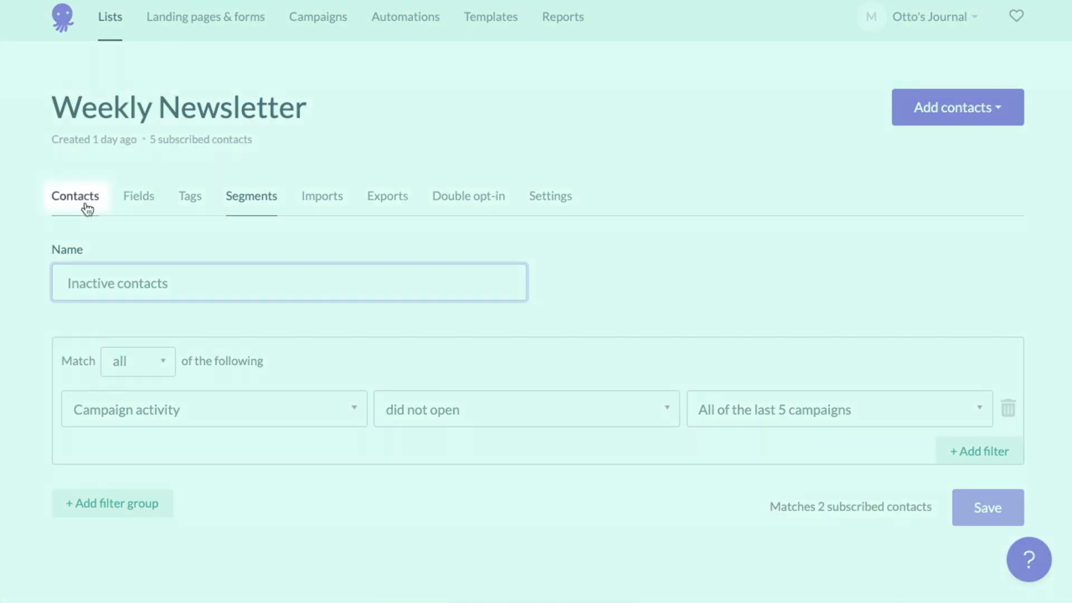
Filter the contacts table to segment GMT + 0-2 and tag paid content.
left_click(85, 206)
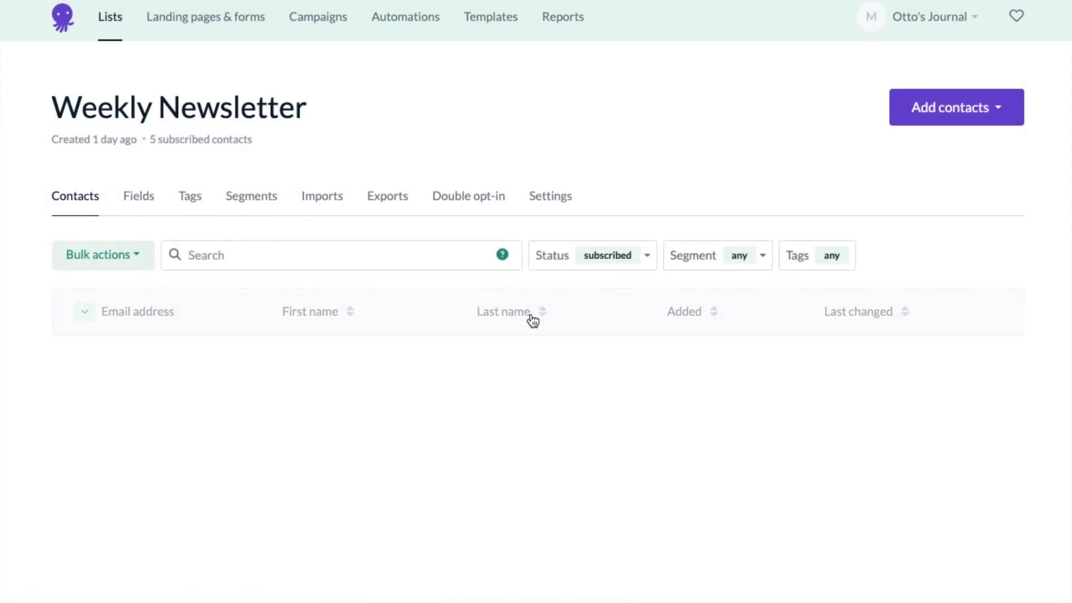
left_click(762, 258)
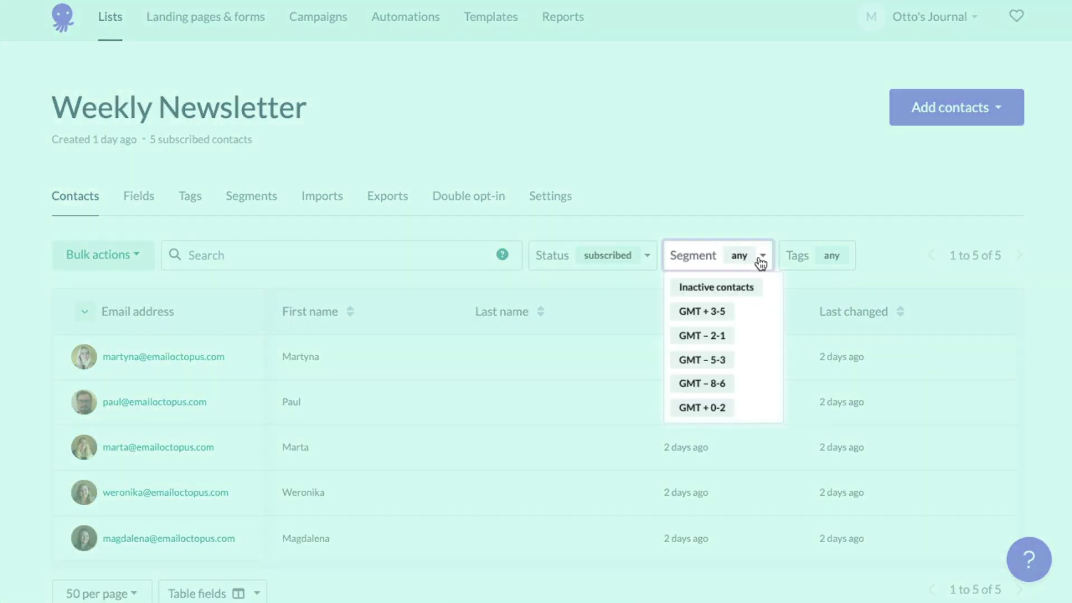
left_click(698, 407)
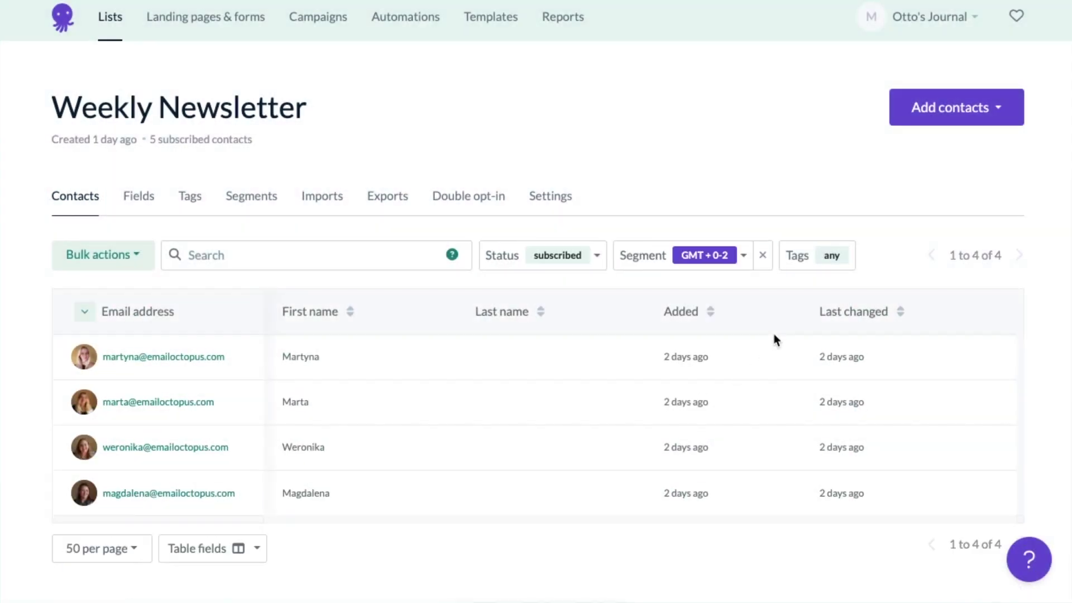
left_click(834, 256)
left_click(832, 288)
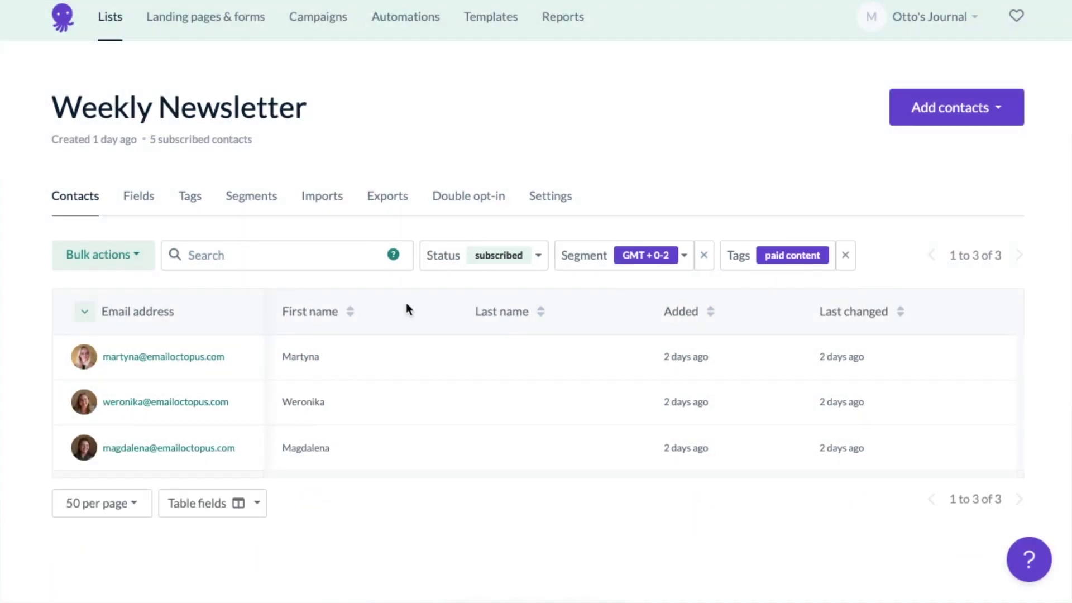
Select all three visible contacts, check Bulk actions, then go to Landing pages & forms.
left_click(85, 310)
left_click(108, 339)
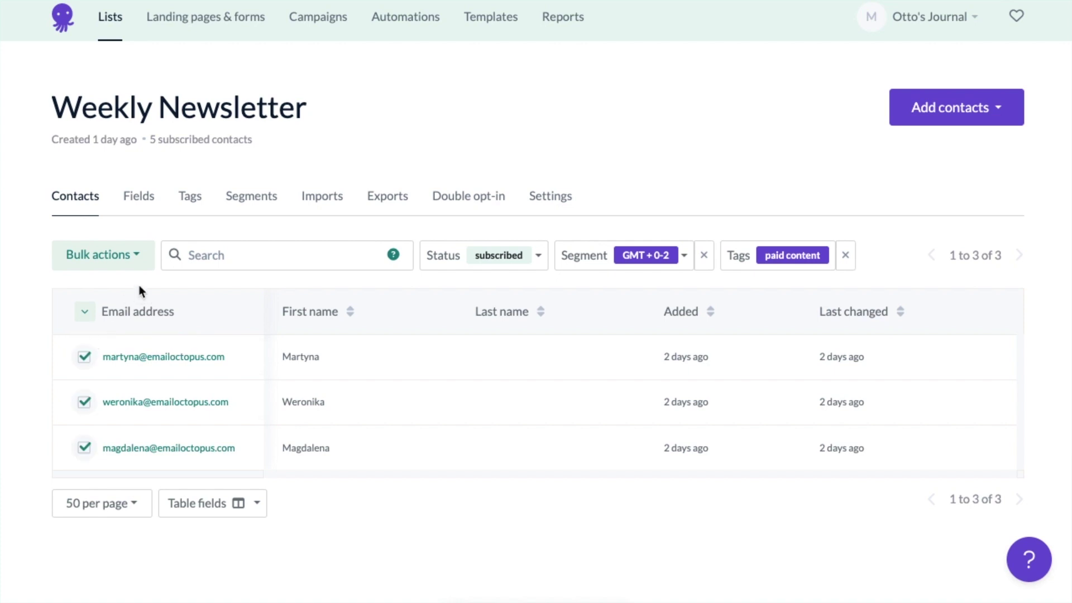
left_click(147, 262)
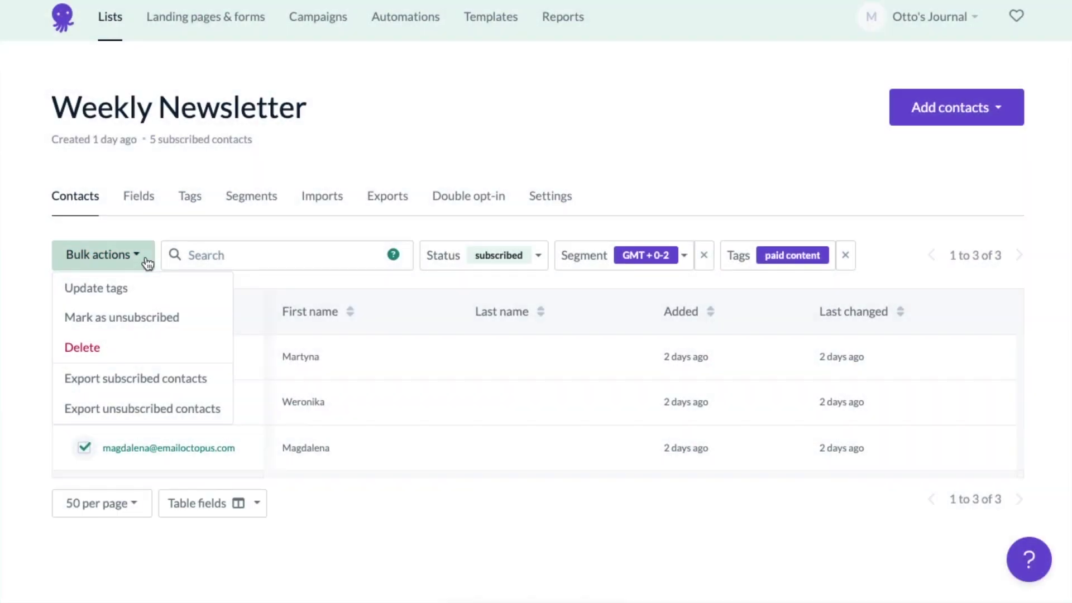
left_click(147, 261)
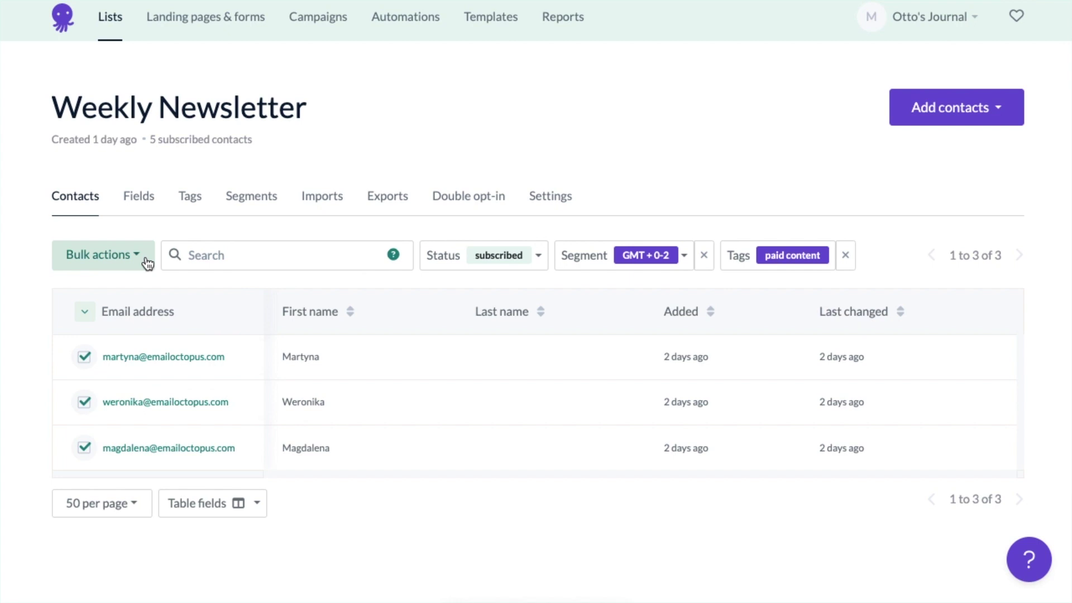
left_click(206, 19)
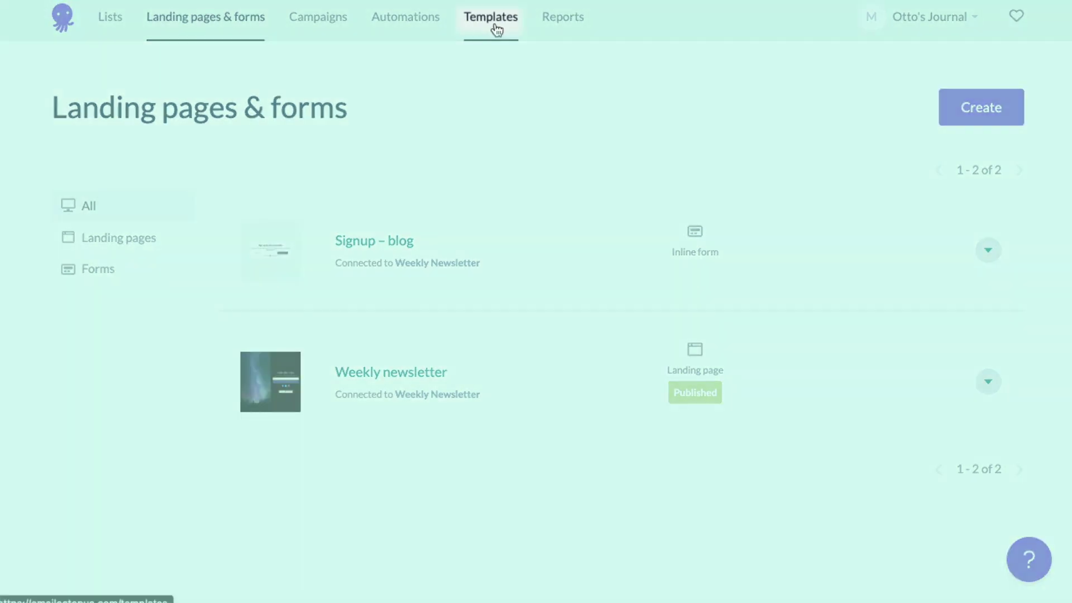
Go to Templates, where the Newsletter drag & drop template is listed.
left_click(494, 25)
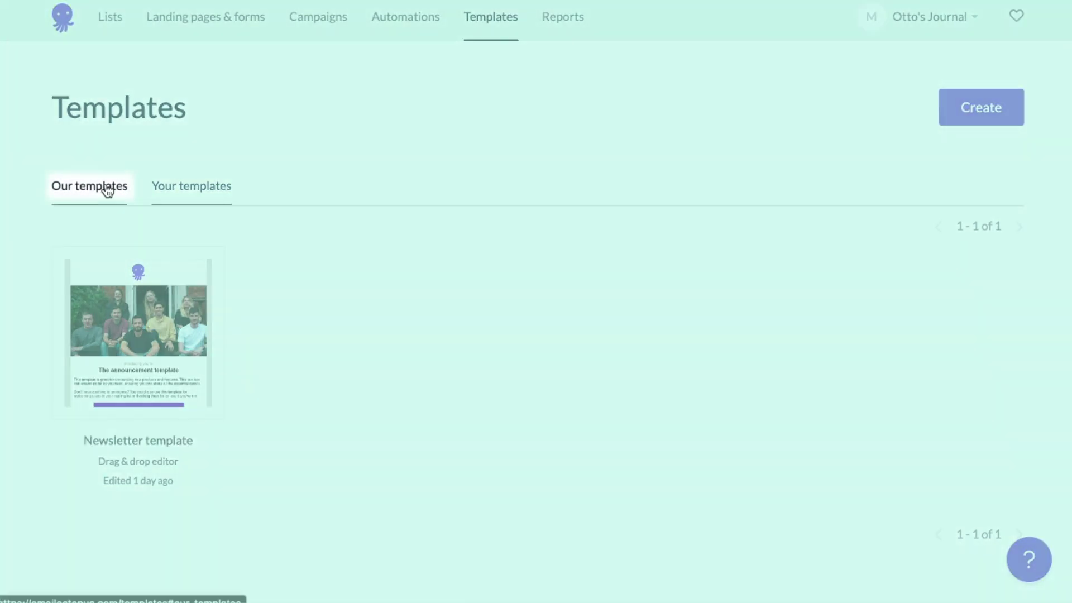
Browse the built-in template gallery and editor choice, then show the Newsletter #1 and #2 campaigns.
left_click(107, 189)
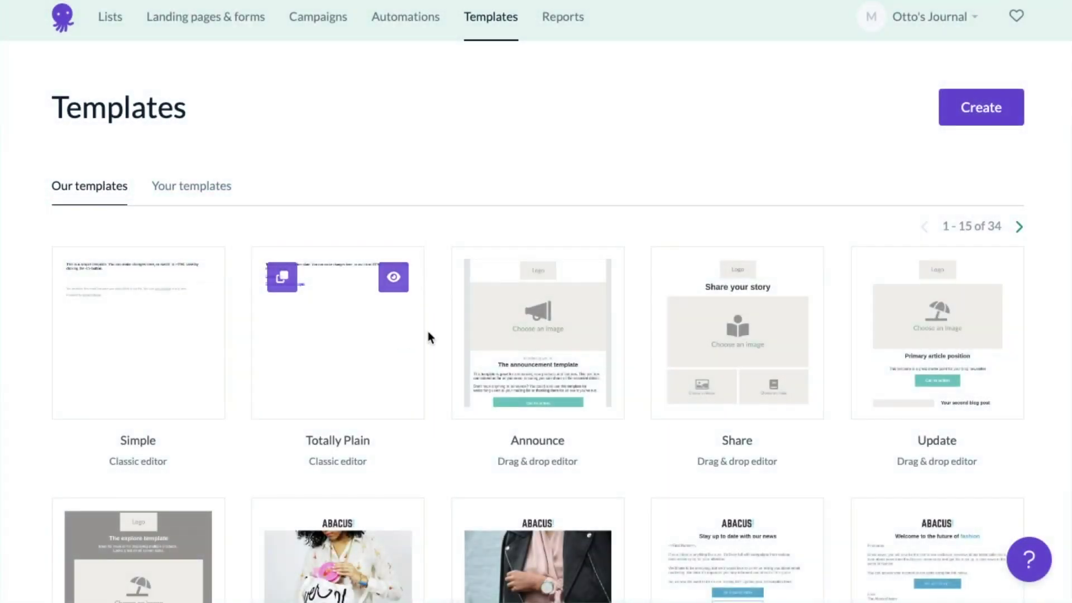
scroll(440, 329, "down", 4)
scroll(444, 338, "down", 3)
scroll(443, 339, "up", 8)
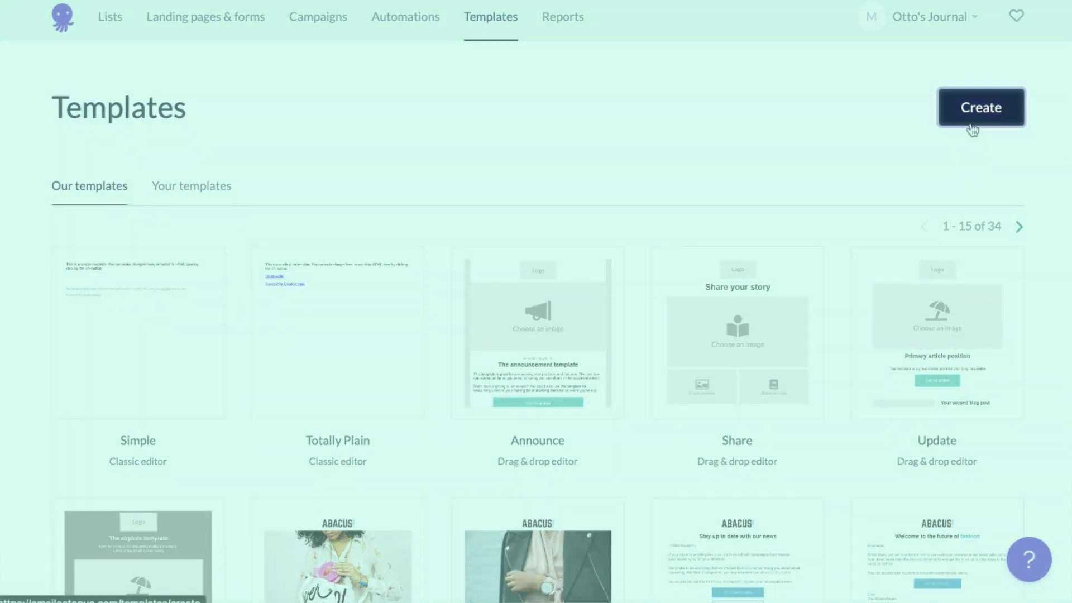
left_click(972, 129)
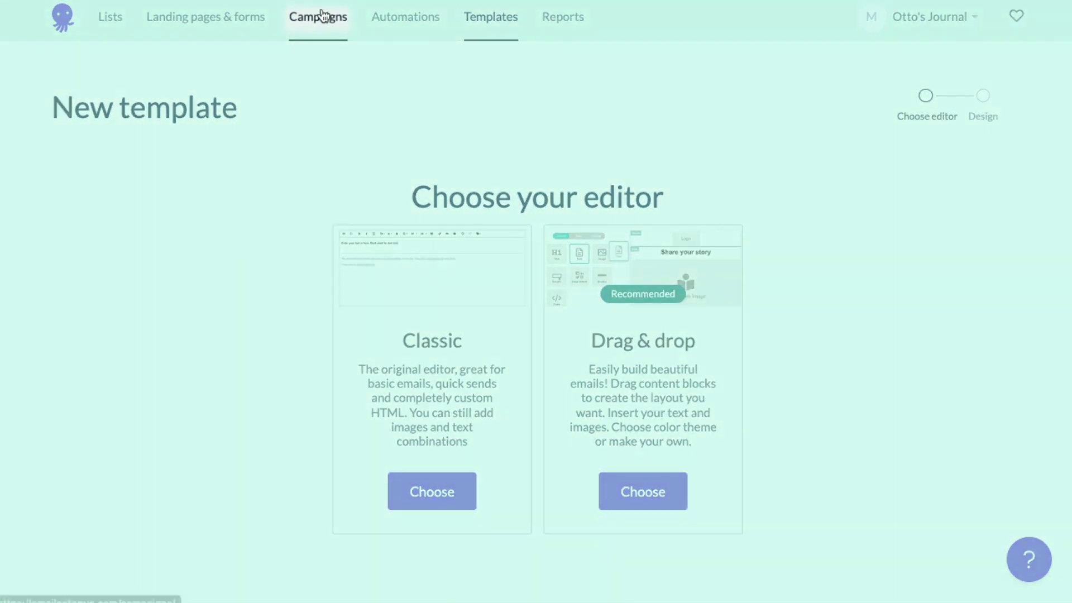
left_click(321, 19)
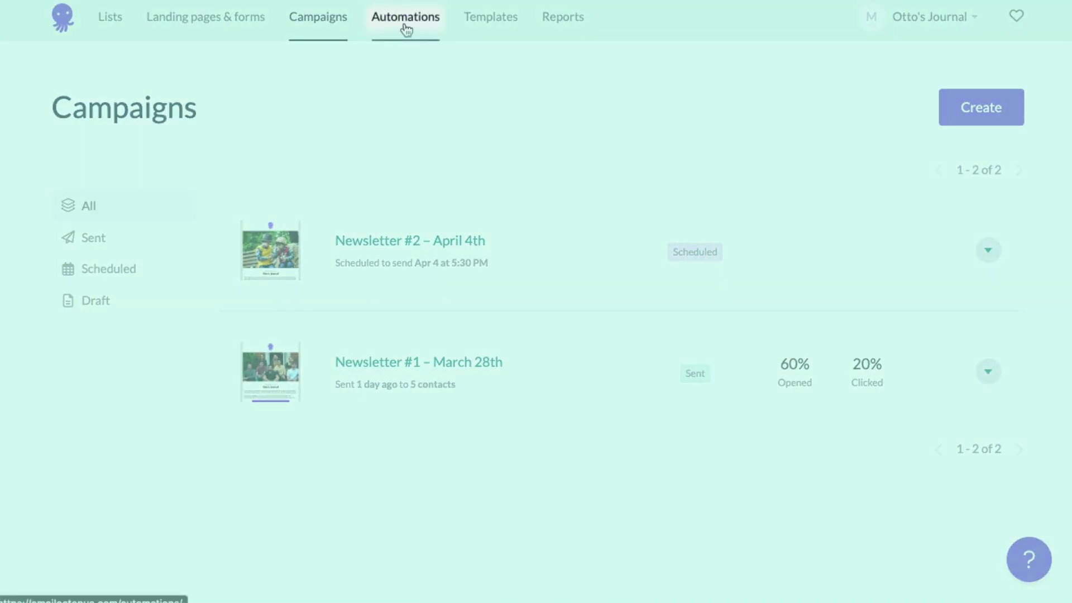
Open the Onboarding automation and scroll its paid content branch to the two welcome emails.
left_click(405, 27)
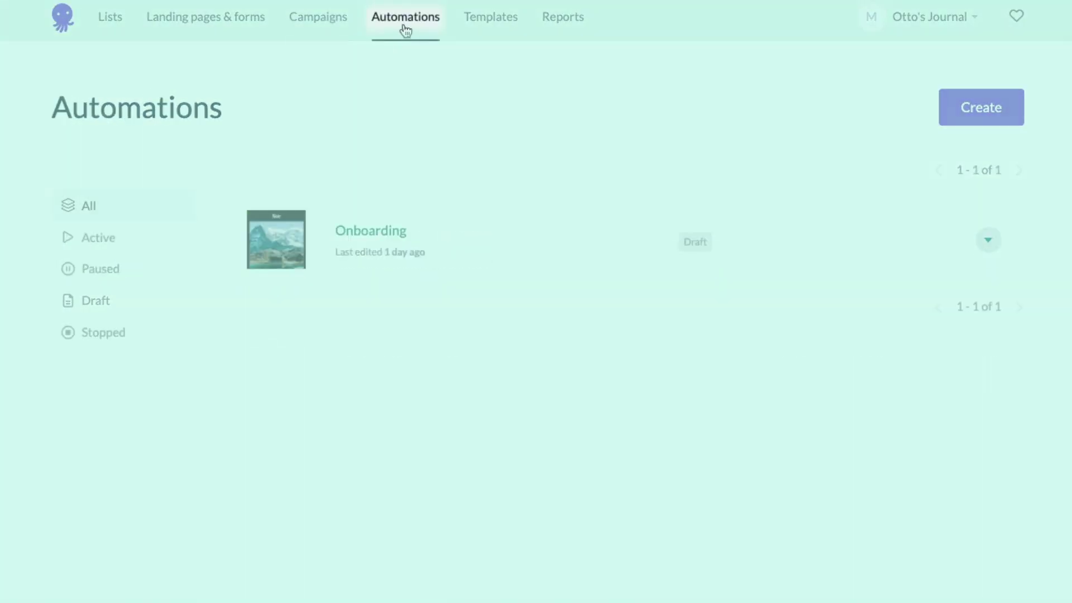
left_click(378, 230)
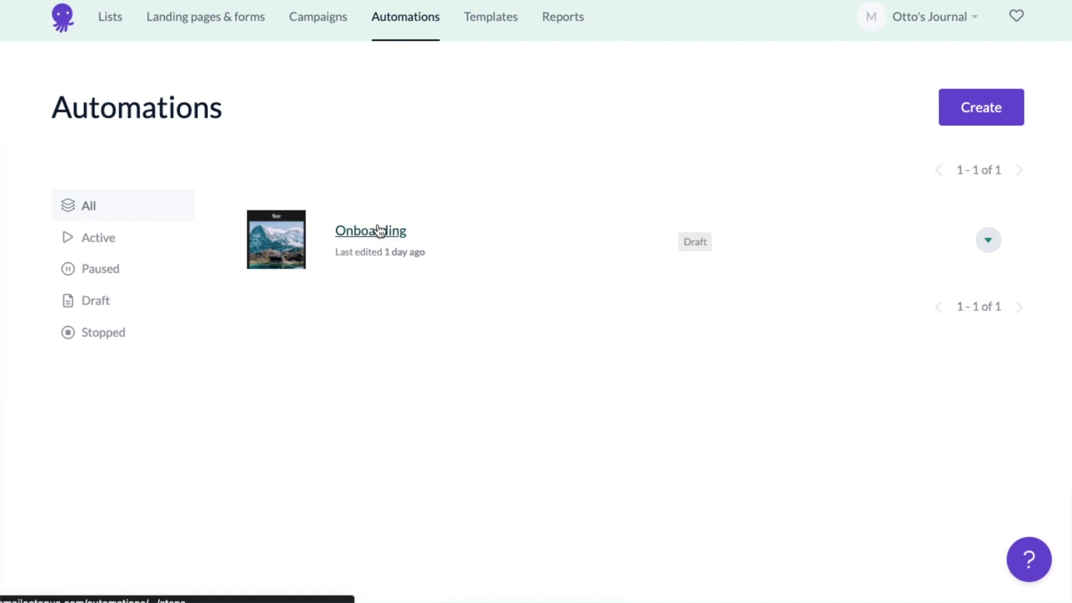
scroll(379, 230, "down", 3)
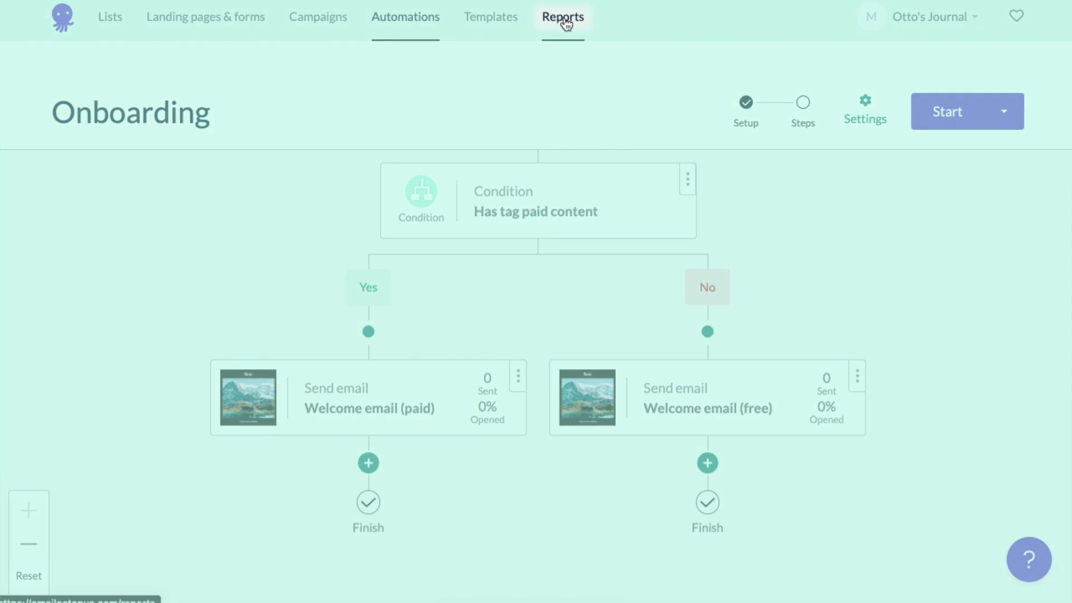
Open the Newsletter #1 – March 28th report and show Opened activity for its 3 contacts.
left_click(563, 18)
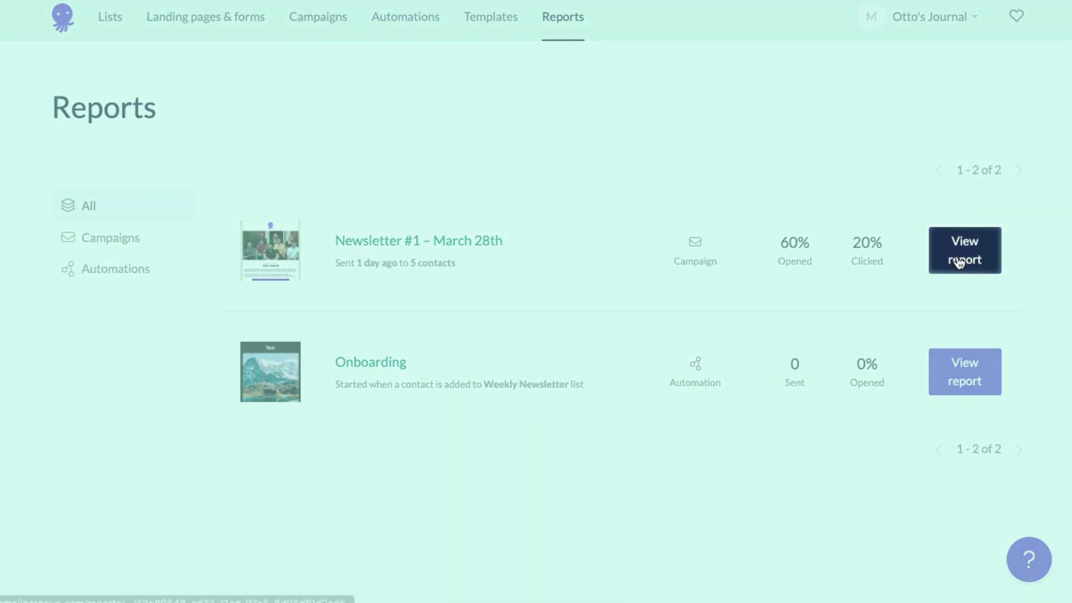
left_click(957, 258)
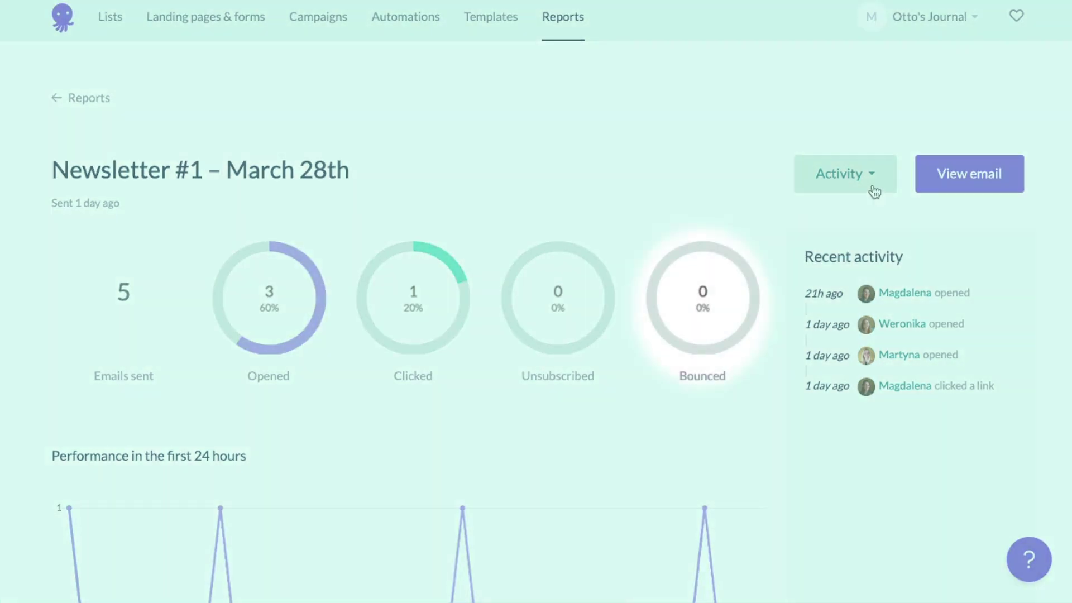
left_click(874, 191)
left_click(863, 238)
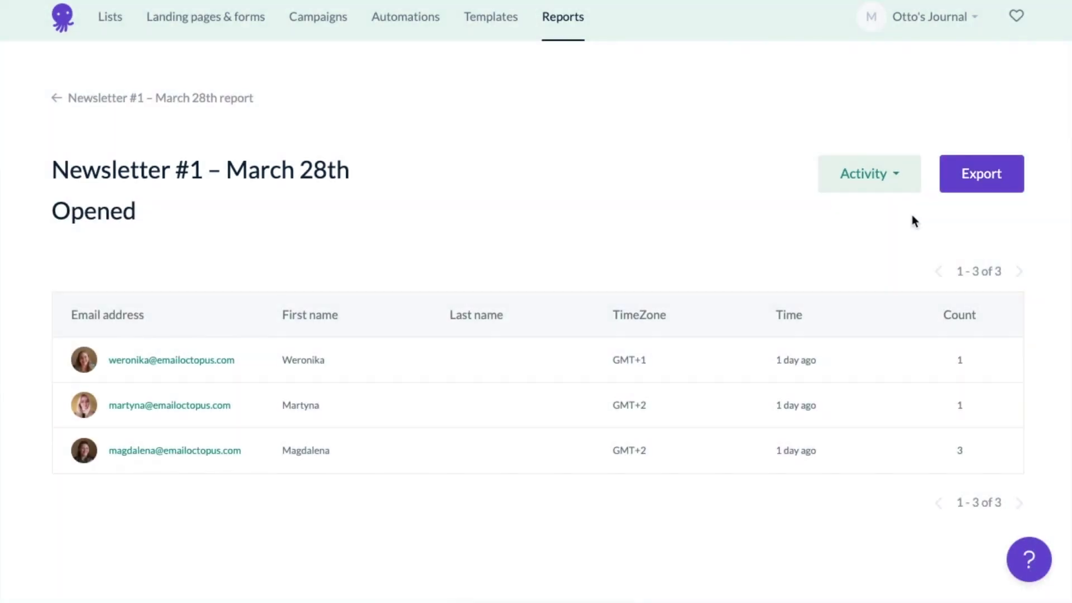
Open Account settings and expand its Account settings and Billing menus to see the plan.
left_click(952, 31)
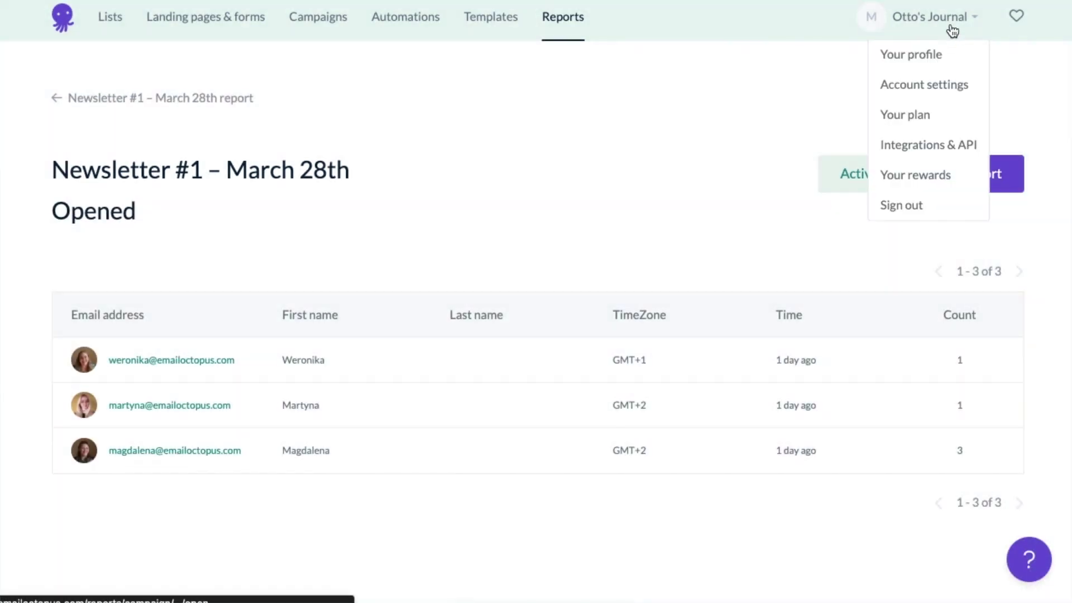
left_click(959, 96)
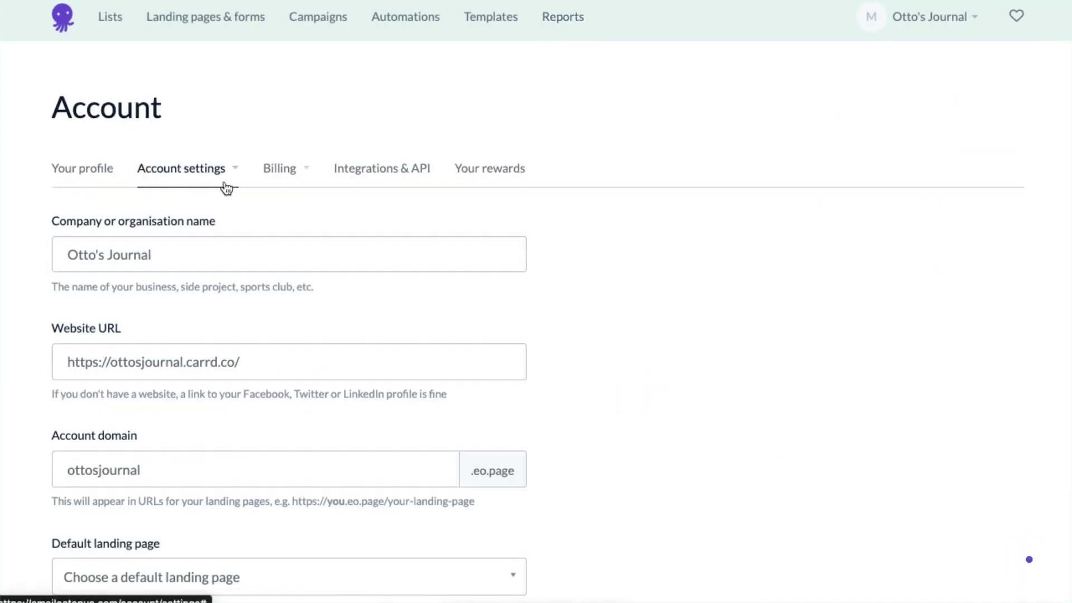
left_click(234, 177)
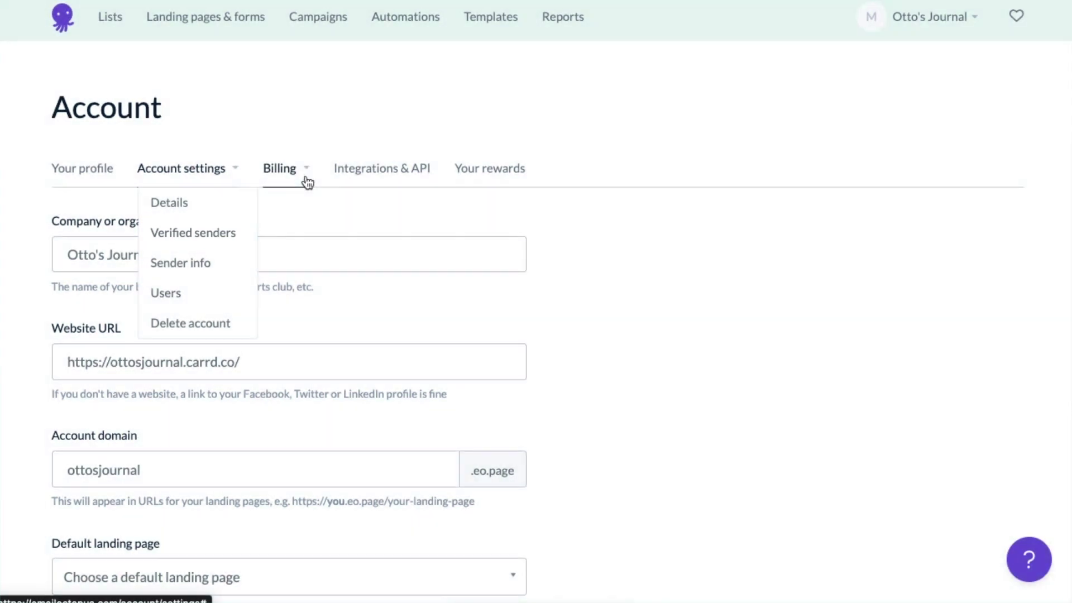
left_click(307, 182)
left_click(307, 199)
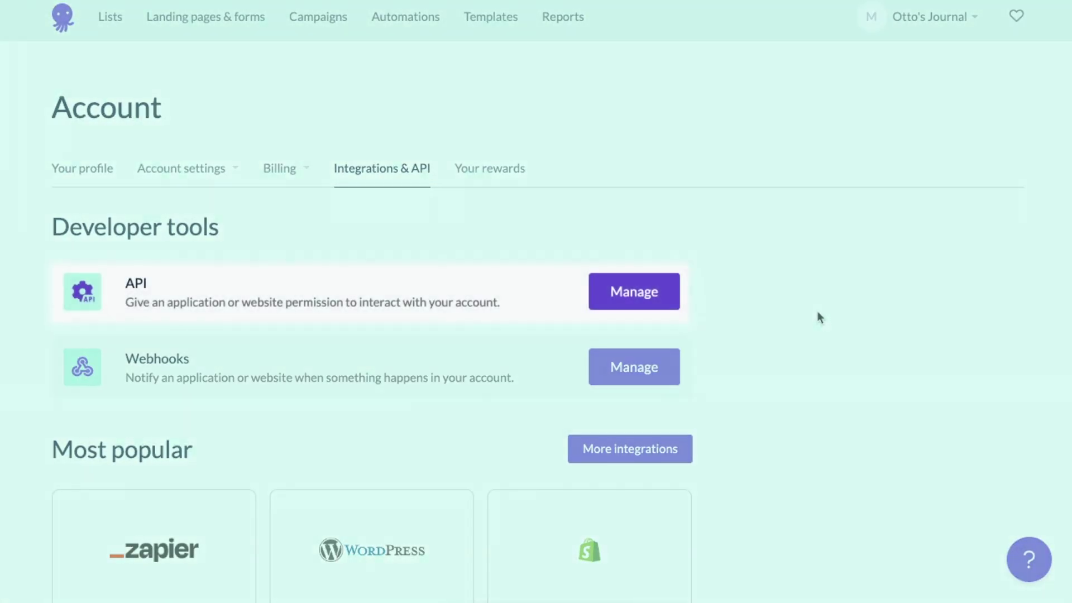
Scroll Integrations & API through API, Webhooks and Zapier integrations like Shopify and Gravity Forms.
scroll(817, 312, "down", 4)
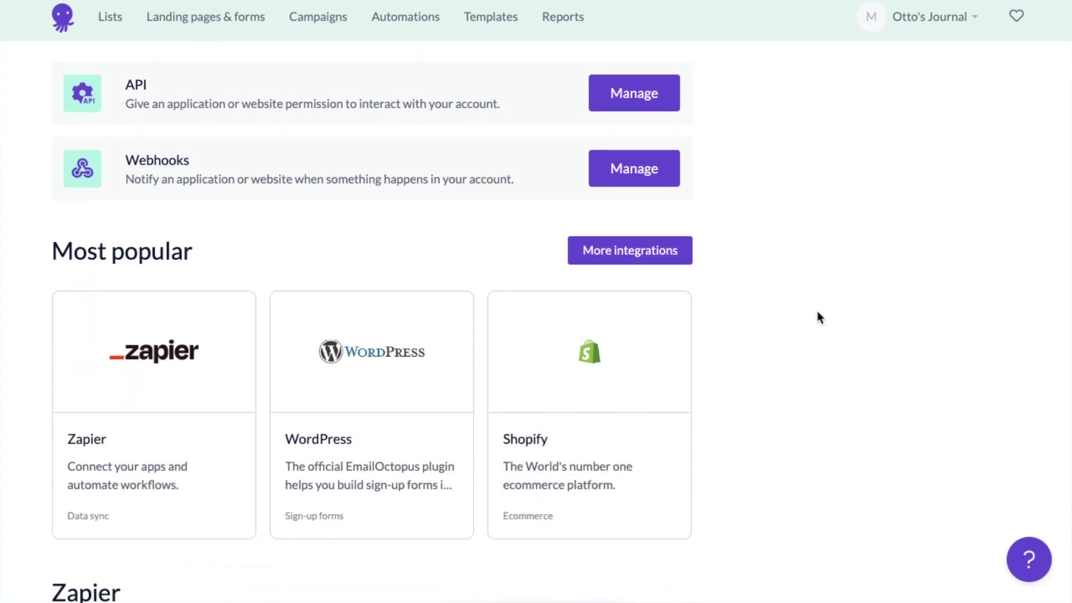
scroll(817, 312, "down", 8)
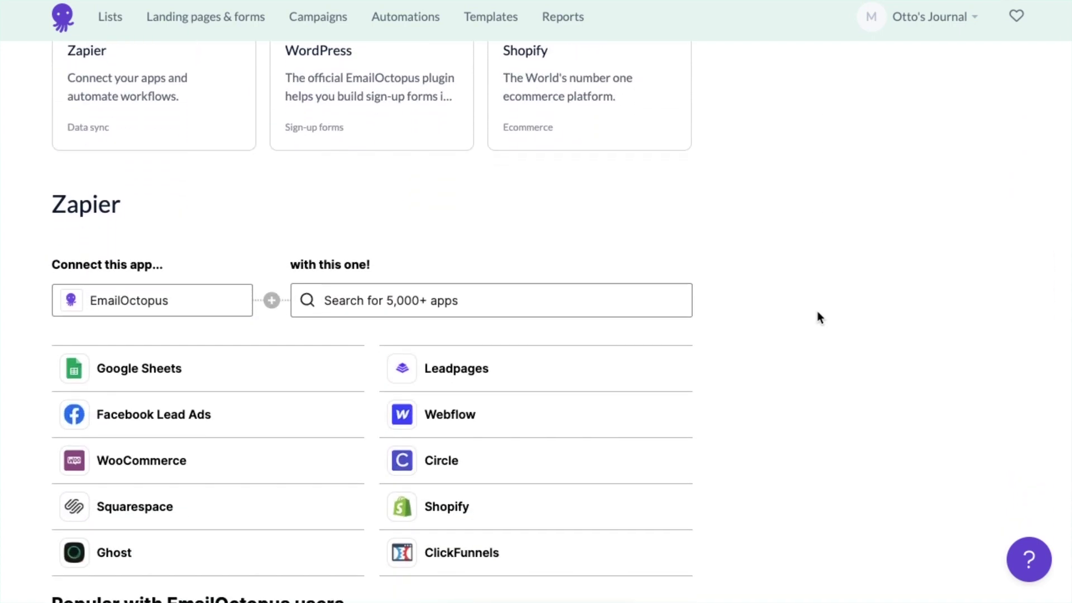
scroll(818, 313, "down", 8)
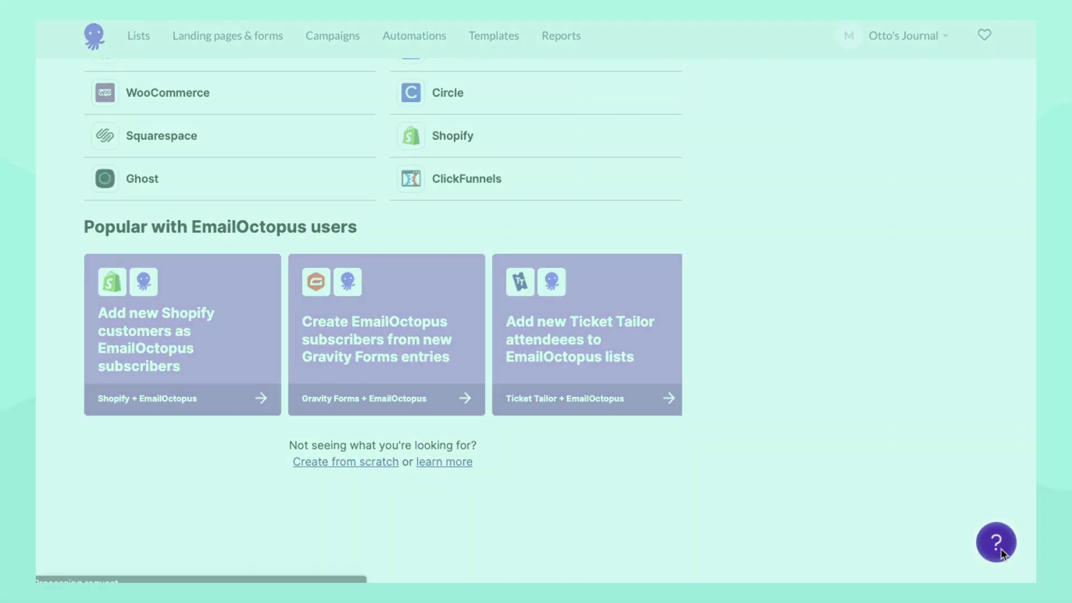
Open the help widget, skim Instant Answers like API limits, and switch to the Ask contact options.
left_click(996, 542)
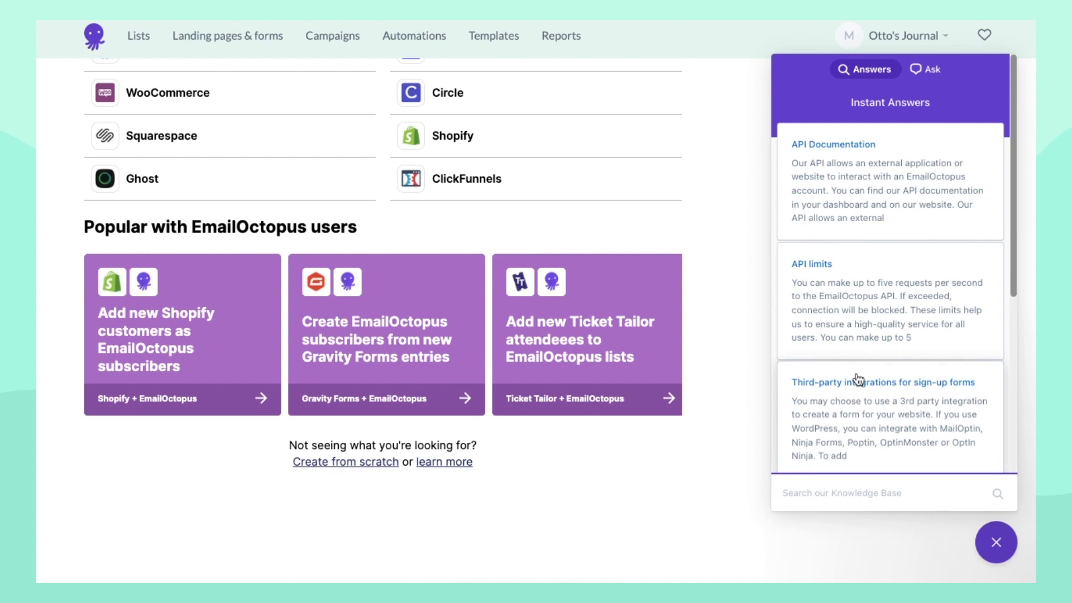
scroll(858, 377, "down", 4)
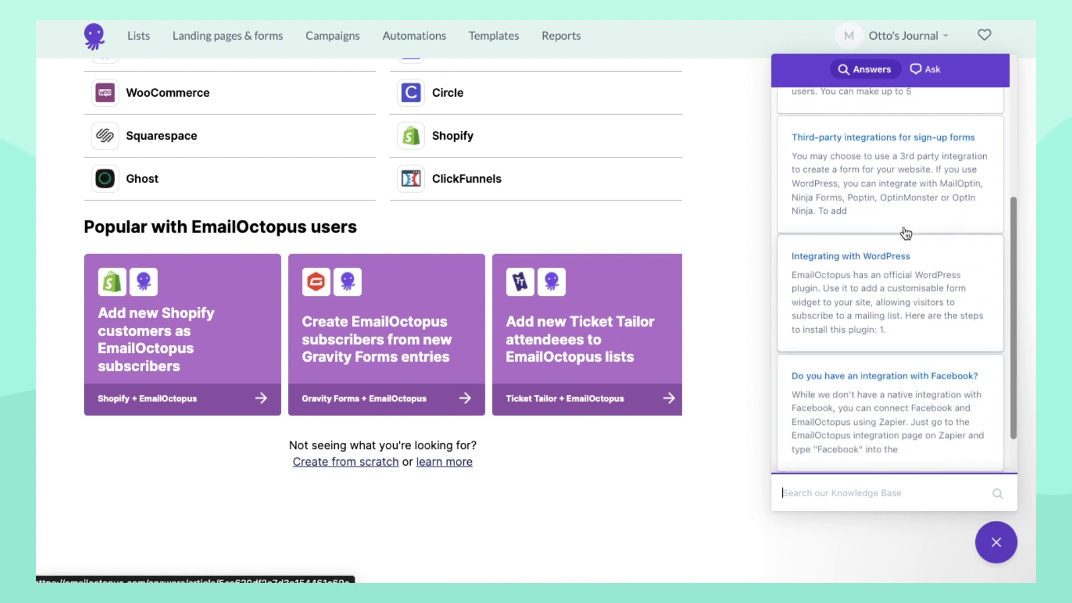
left_click(925, 78)
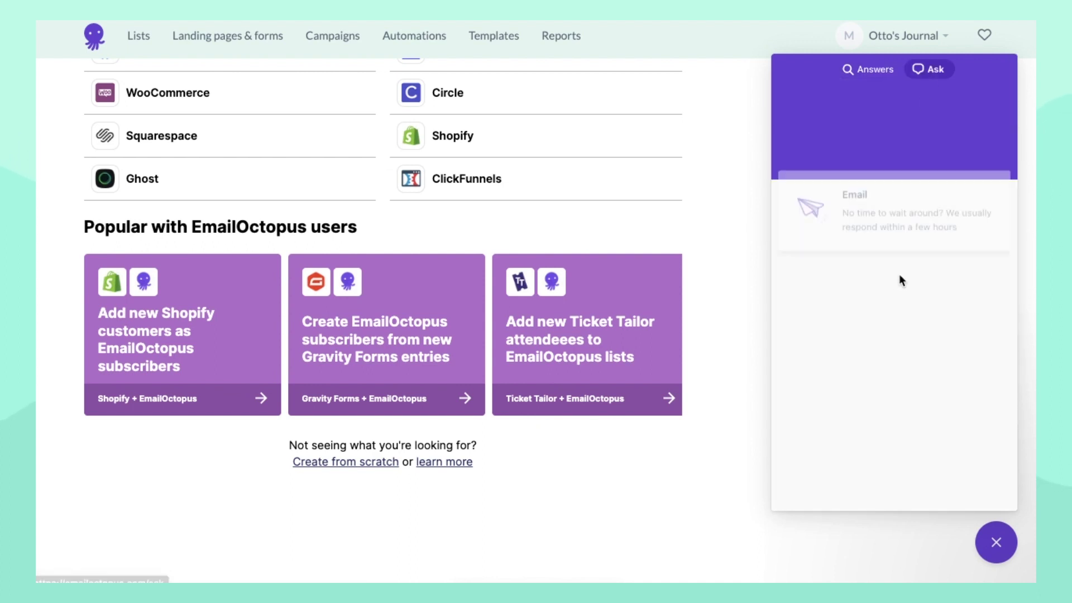